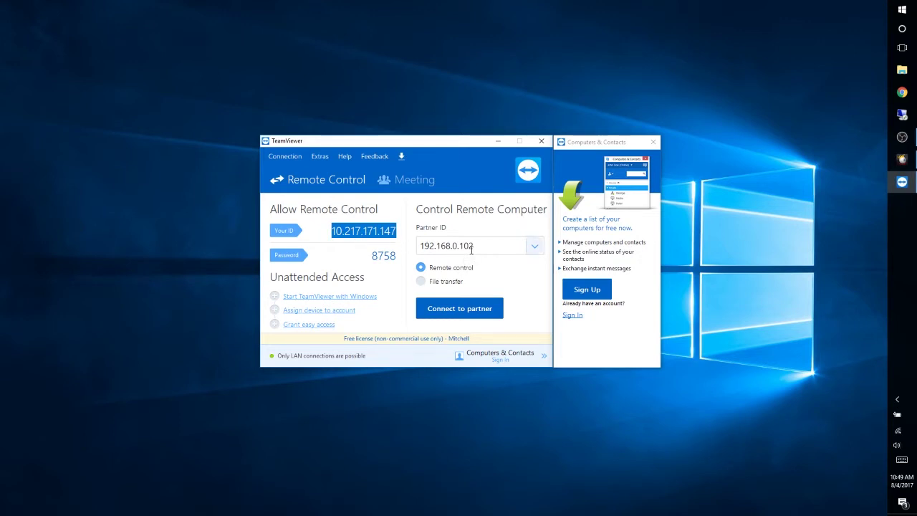
# Connect TeamViewer to saved partner 10.217.171.100 (PARAMOUNTPC) with its password
pyautogui.moveTo(471, 249); pyautogui.dragTo(424, 244)
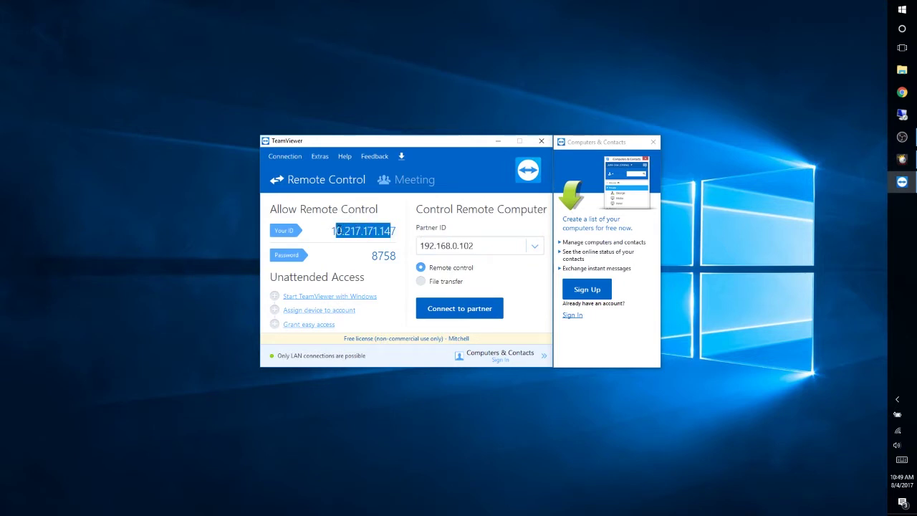
pyautogui.click(534, 247)
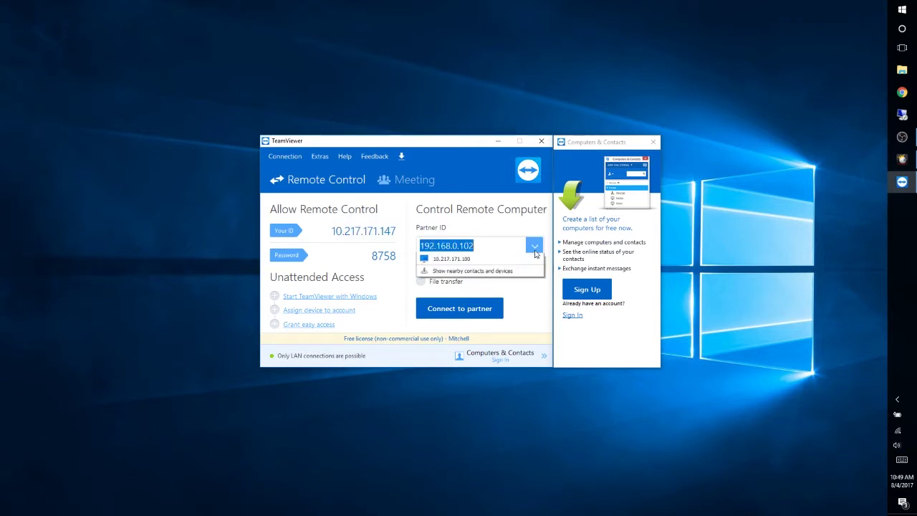
pyautogui.click(460, 272)
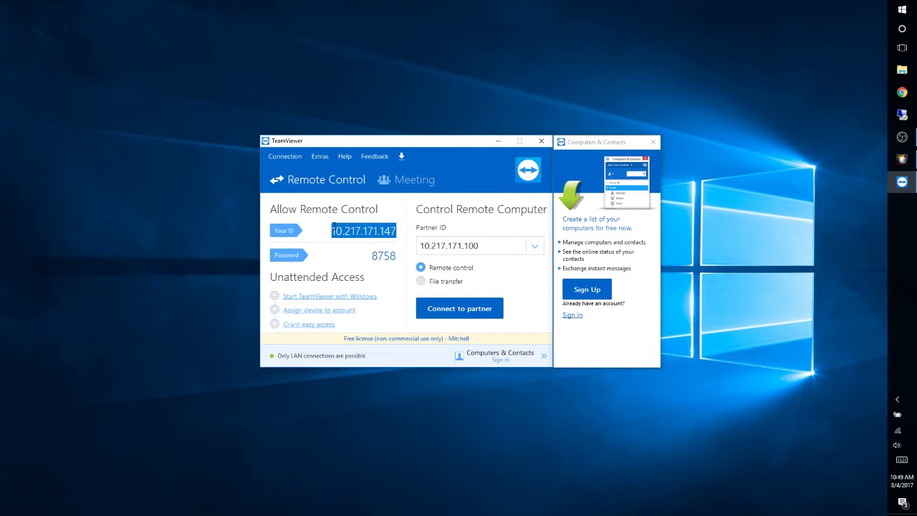
pyautogui.click(499, 247)
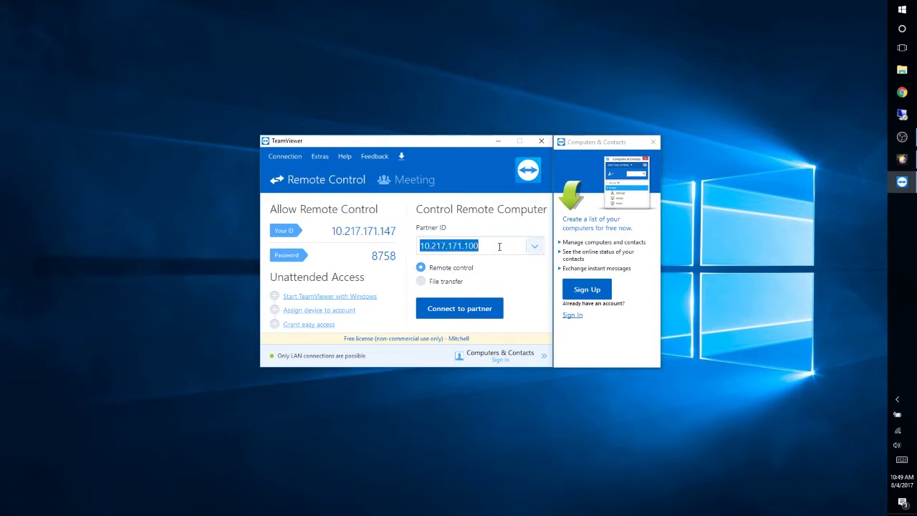
pyautogui.click(478, 310)
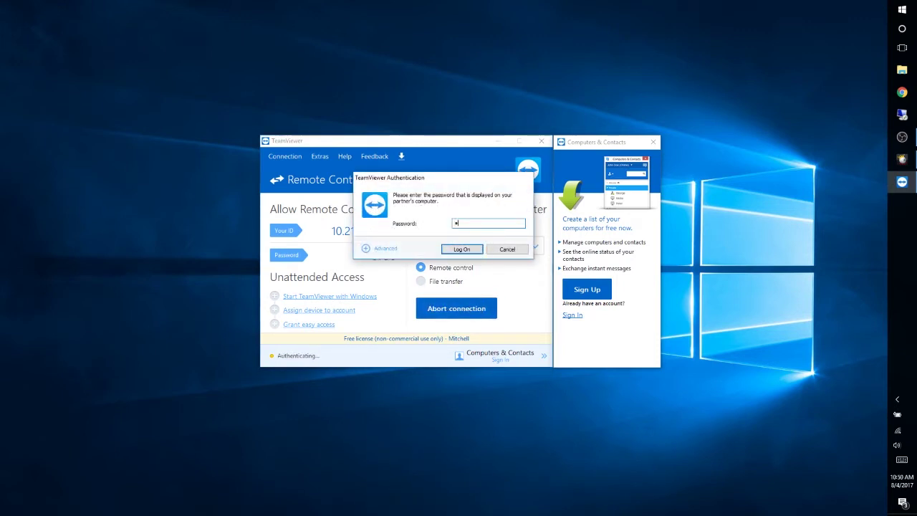
pyautogui.write('********')
pyautogui.press('Return')
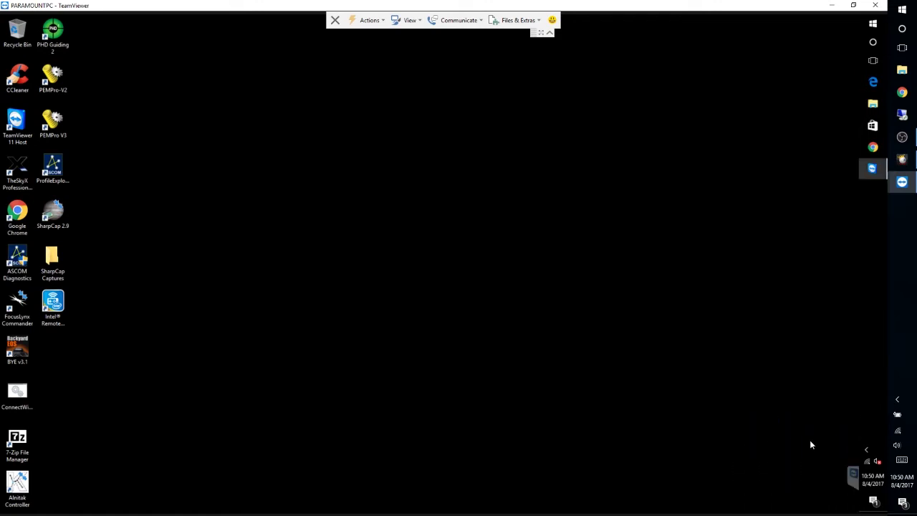
# Join the remote PC to the TP-LINK_FFA6 Wi-Fi network from its tray
pyautogui.click(867, 461)
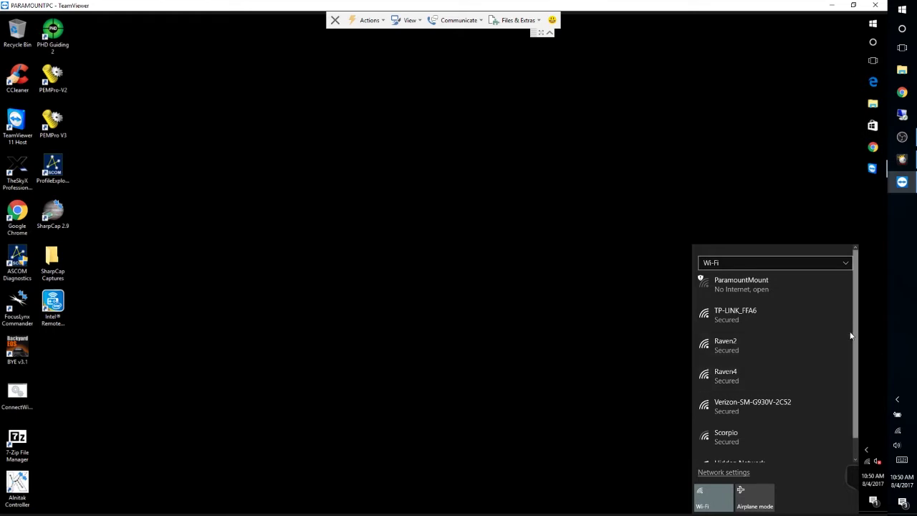
pyautogui.click(783, 318)
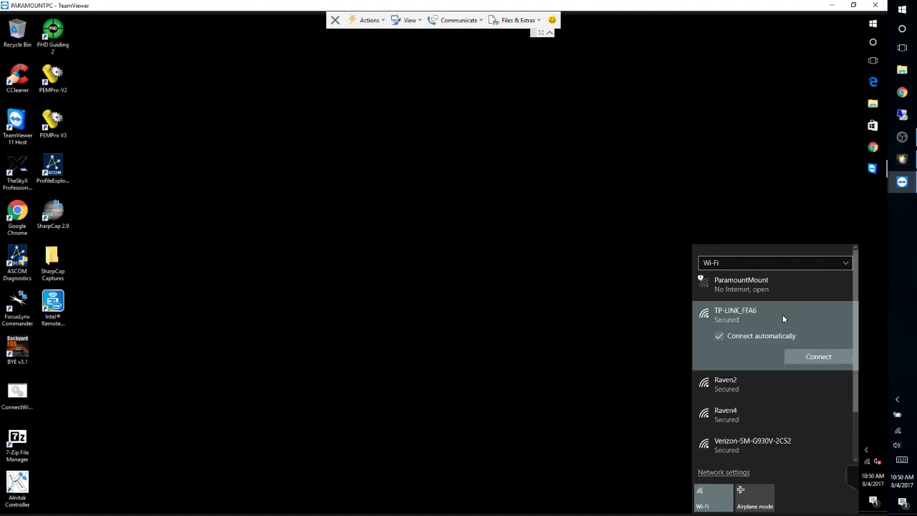
pyautogui.click(828, 358)
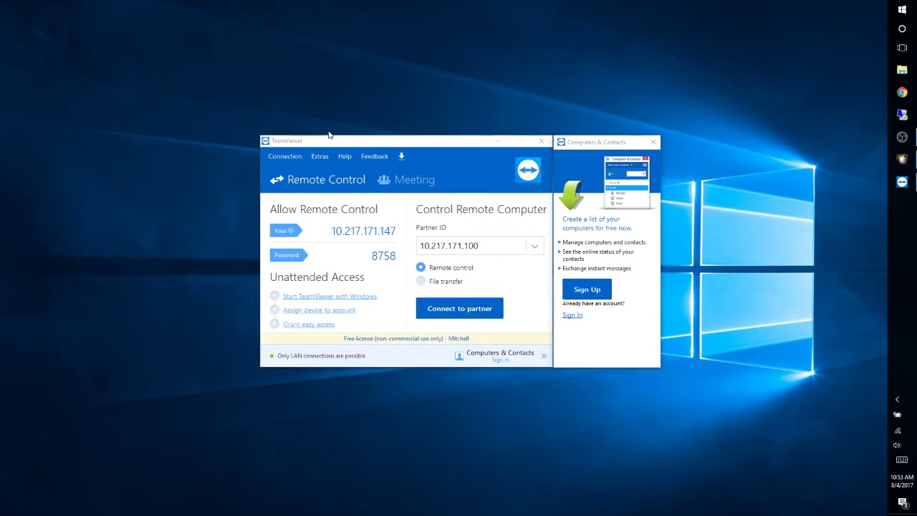
# Connect the laptop to TP-LINK_FFA6 Wi-Fi, changing TeamViewer's ID to 192.168.0.100
pyautogui.click(387, 200)
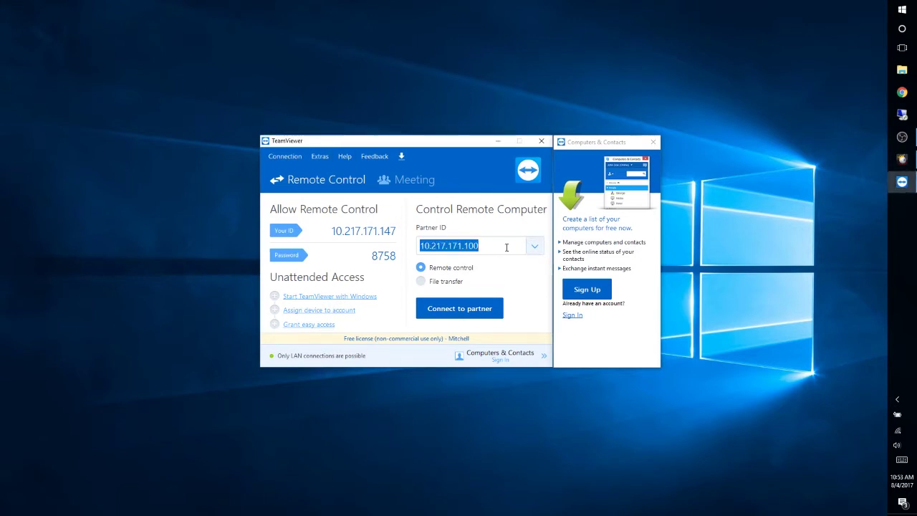
pyautogui.moveTo(333, 231); pyautogui.dragTo(373, 231)
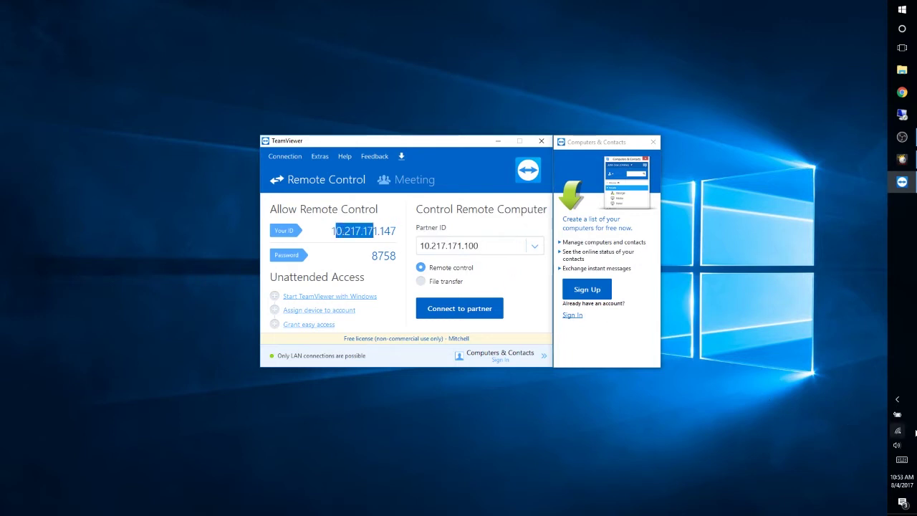
pyautogui.click(903, 432)
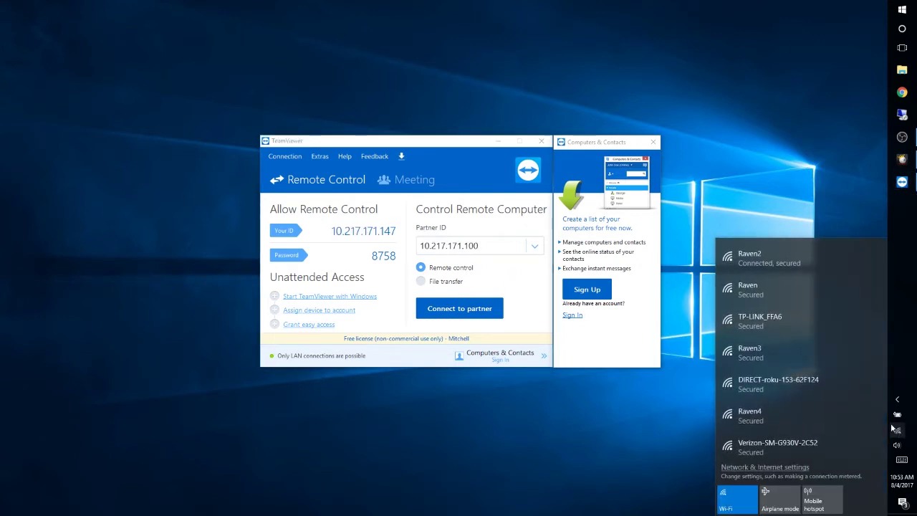
pyautogui.click(820, 327)
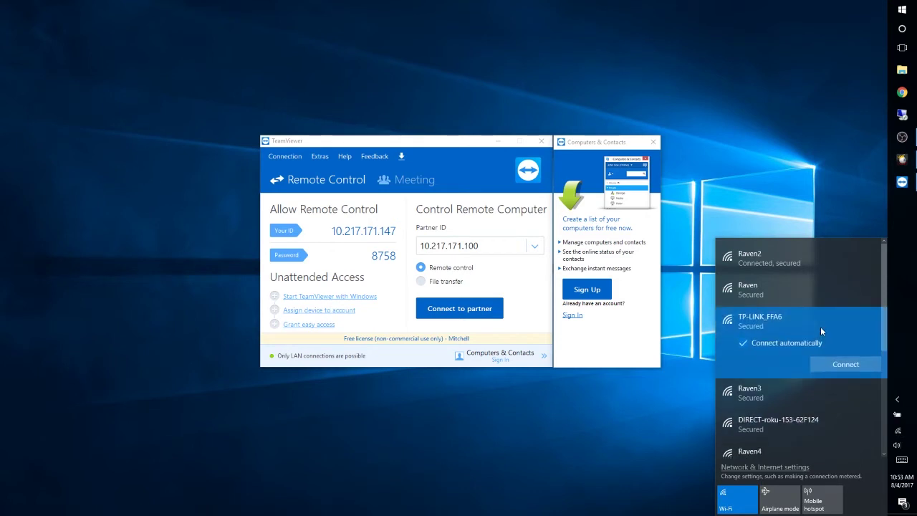
pyautogui.click(843, 367)
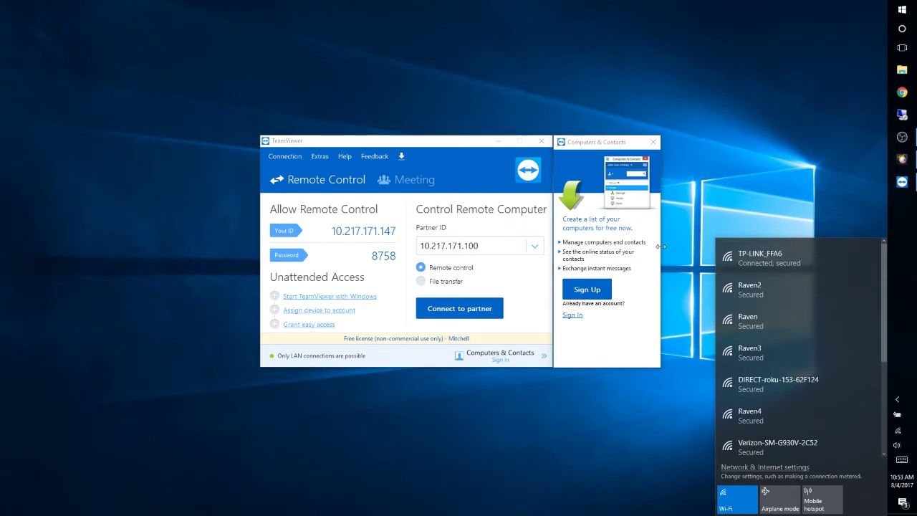
pyautogui.click(412, 219)
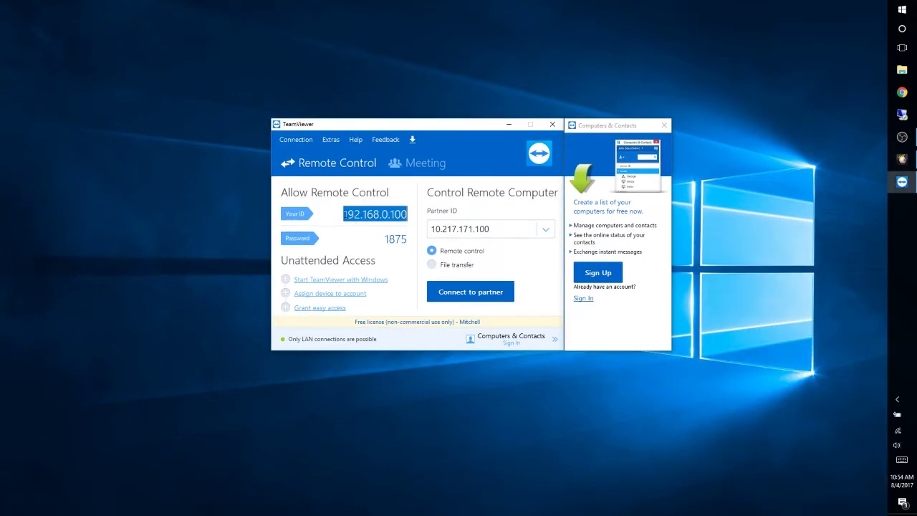
# Reconnect to PARAMOUNTPC at partner ID 192.168.0.102 with its password
pyautogui.moveTo(344, 214); pyautogui.dragTo(380, 214)
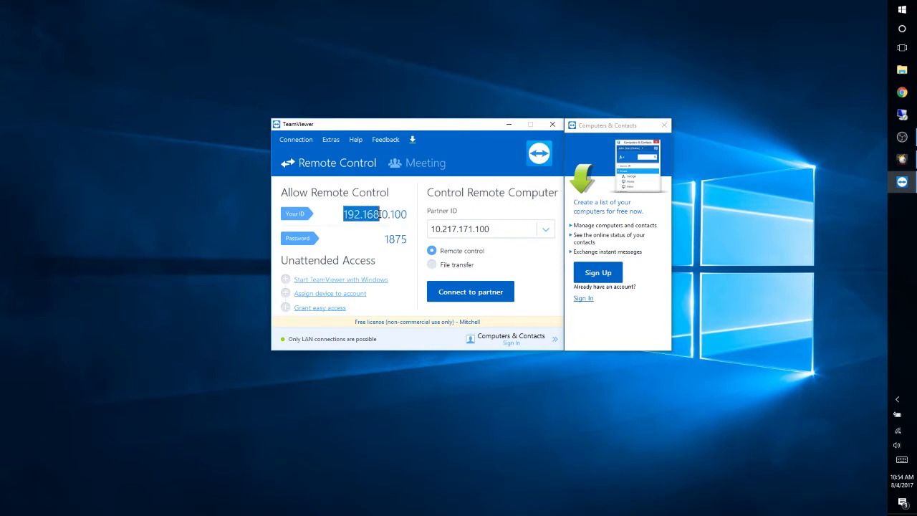
pyautogui.click(545, 229)
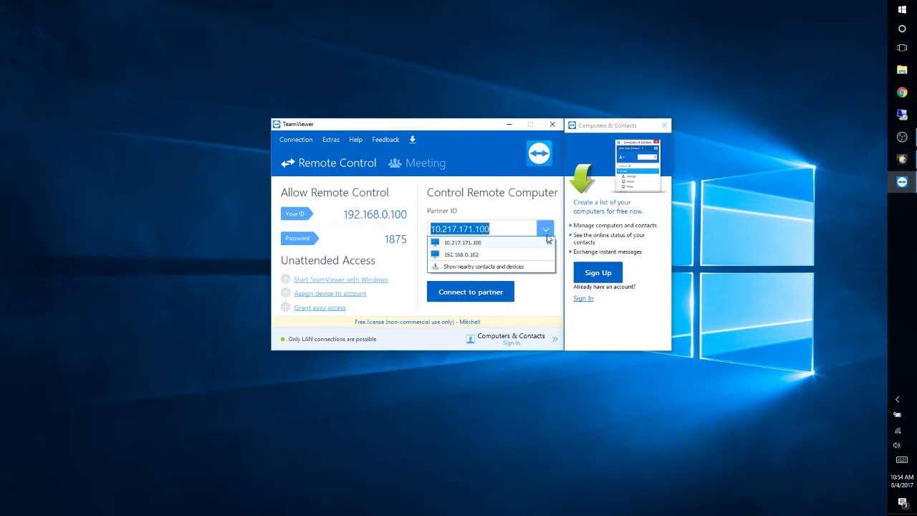
pyautogui.click(483, 256)
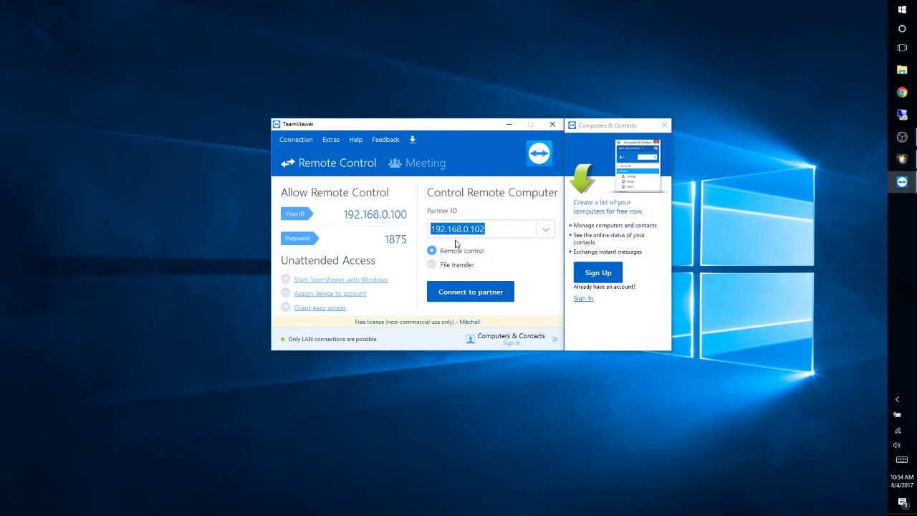
pyautogui.click(483, 294)
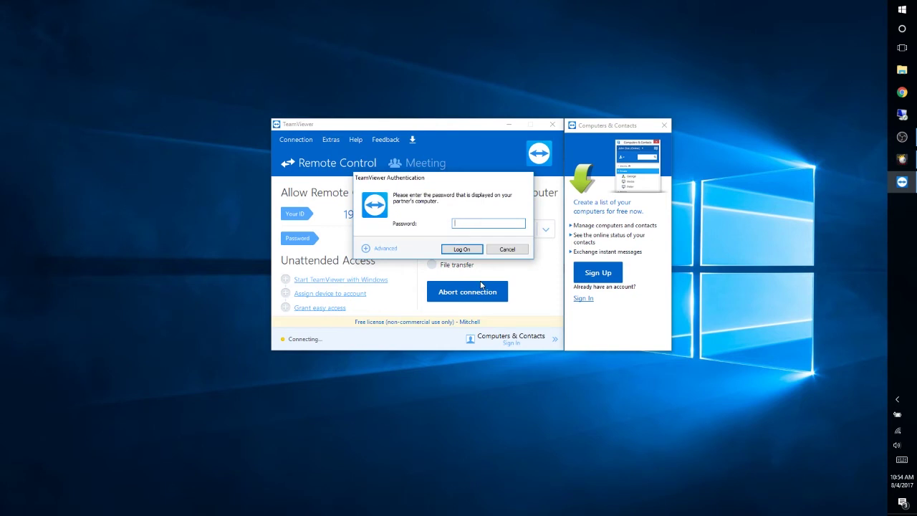
pyautogui.write('*******')
pyautogui.write('**')
pyautogui.press('Return')
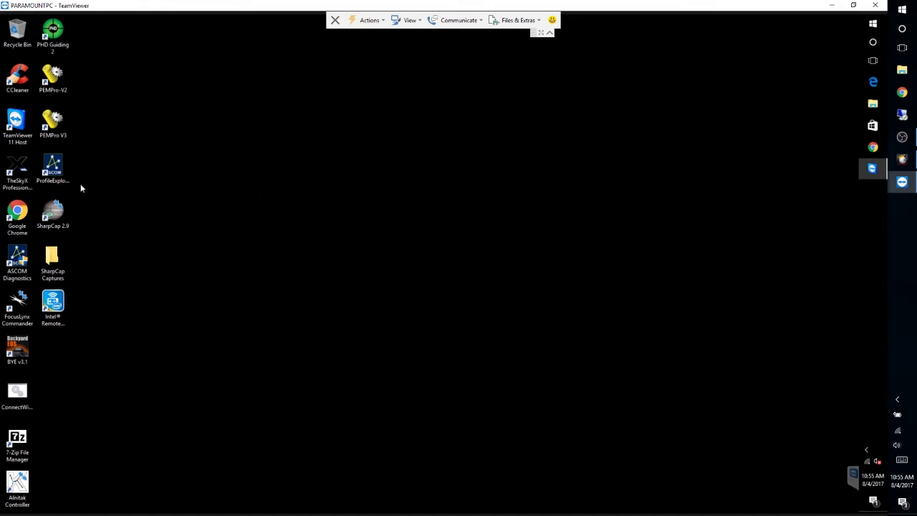
# Launch TheSkyX Professional Edition, dismissing the screen reminder and TPoint settings
pyautogui.click(24, 171)
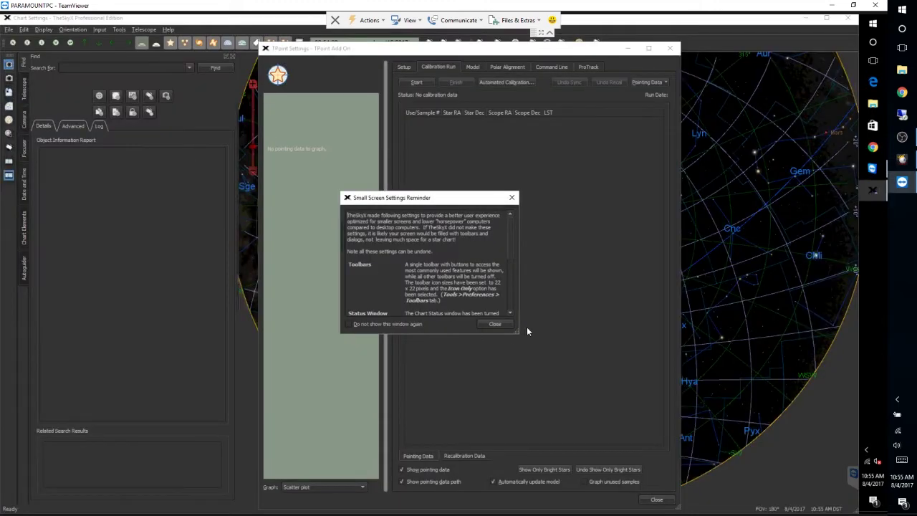
pyautogui.click(503, 325)
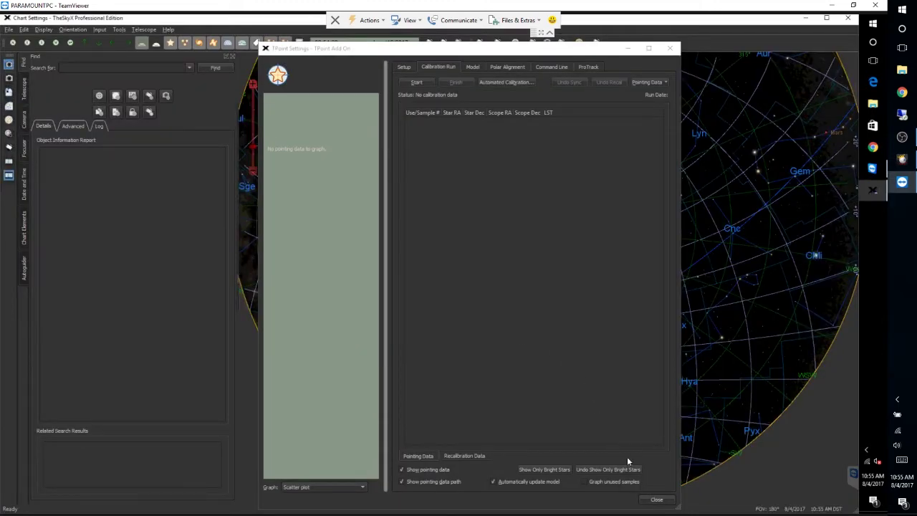
pyautogui.click(656, 499)
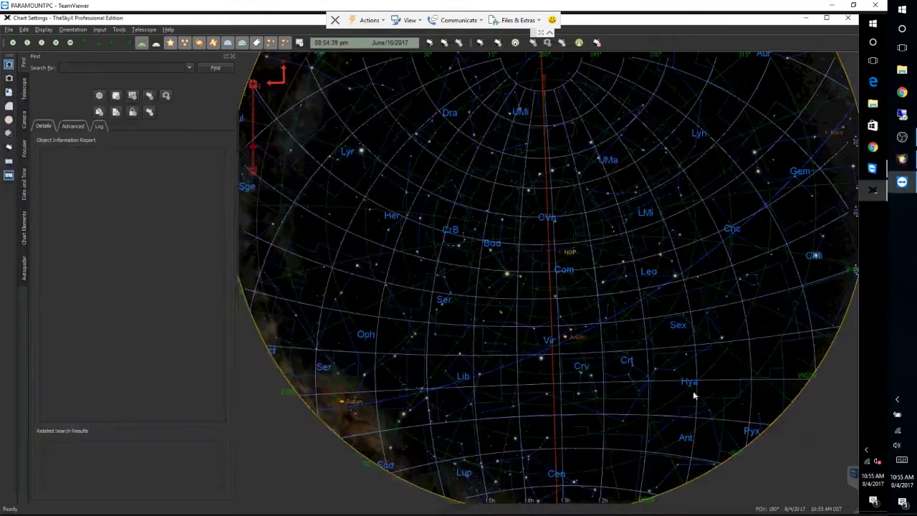
pyautogui.scroll(-1, 274, 174)
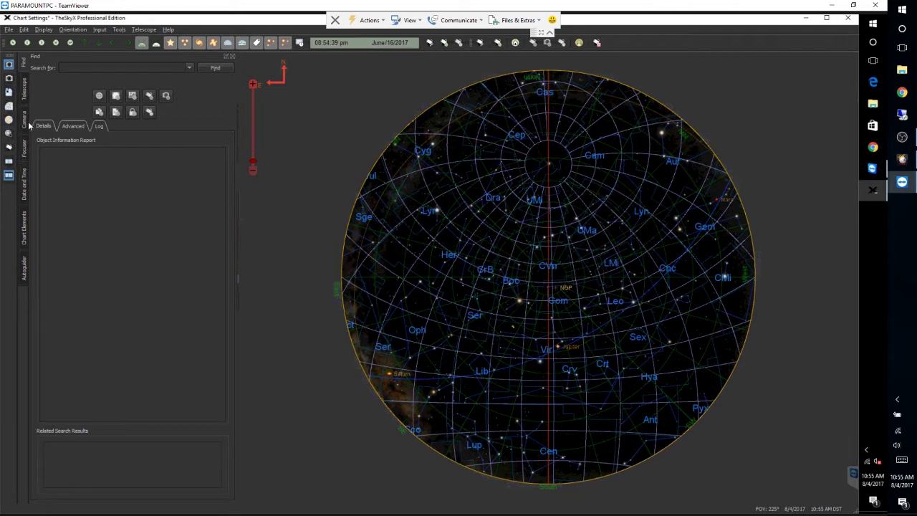
# Connect the ZWO ASICamera in TheSkyX's Camera panel and show Take Photo settings
pyautogui.click(25, 123)
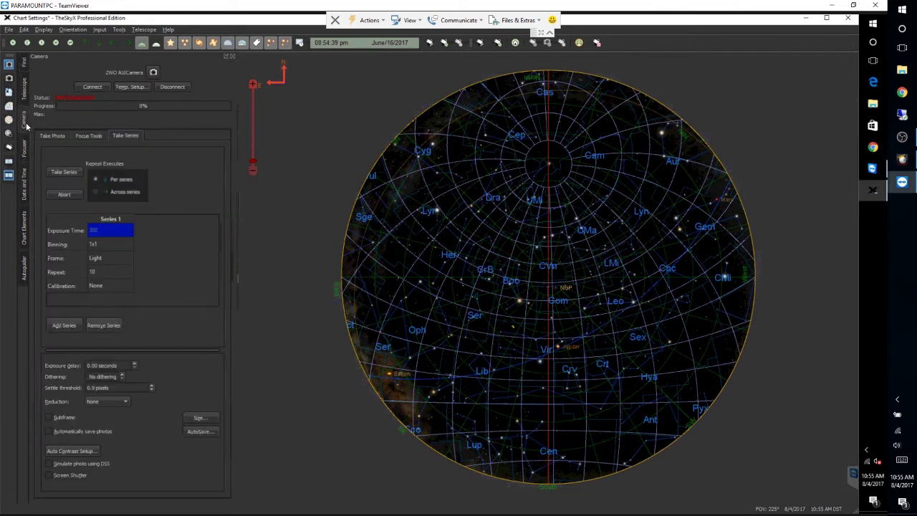
pyautogui.click(95, 89)
pyautogui.click(43, 137)
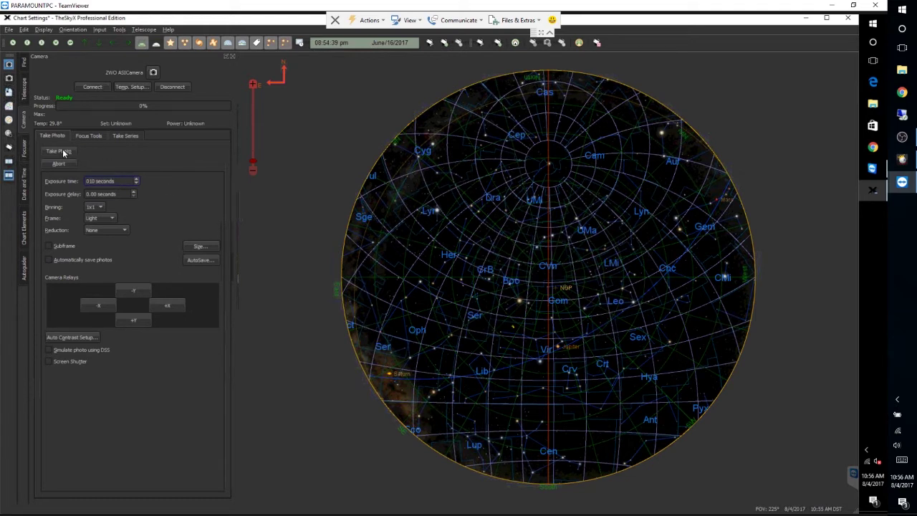
# Capture a 10-second light frame and view it in the FITS viewer
pyautogui.press('Return')
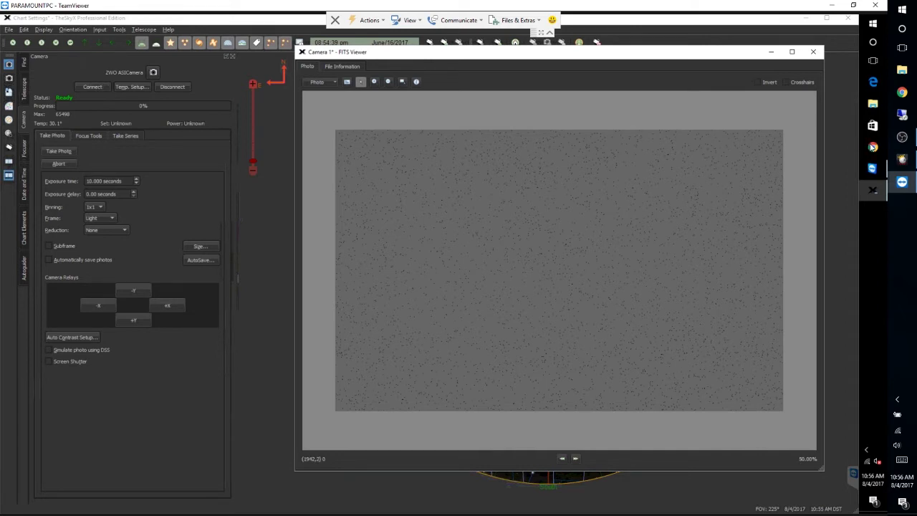
pyautogui.click(873, 146)
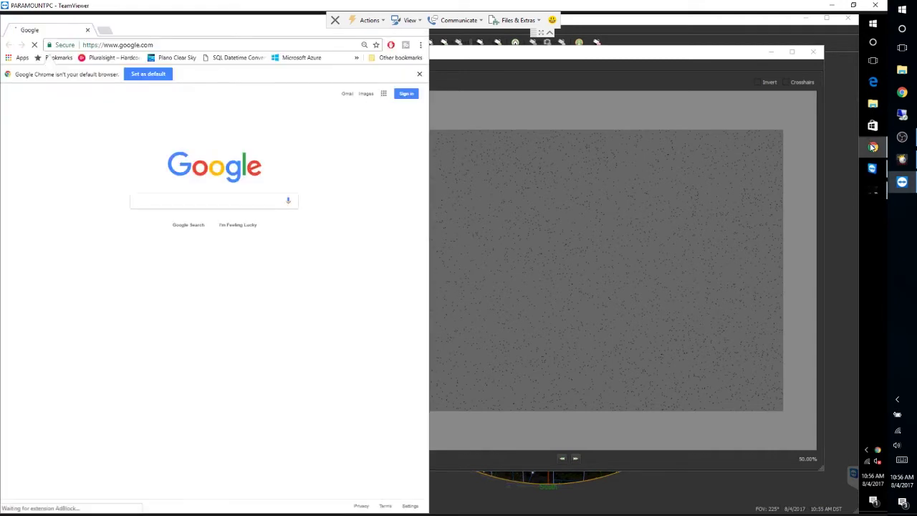
# Navigate Chrome to the YouTube Live streaming dashboard
pyautogui.click(181, 47)
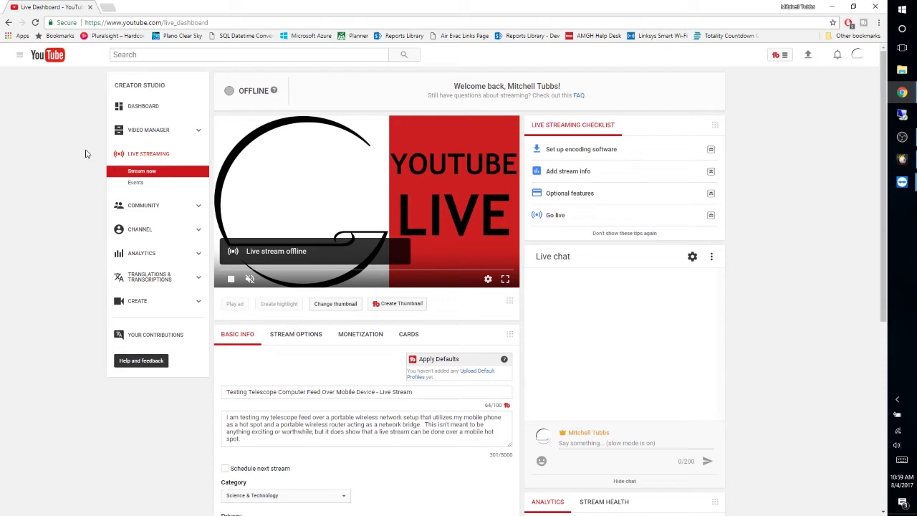
pyautogui.moveTo(902, 182)
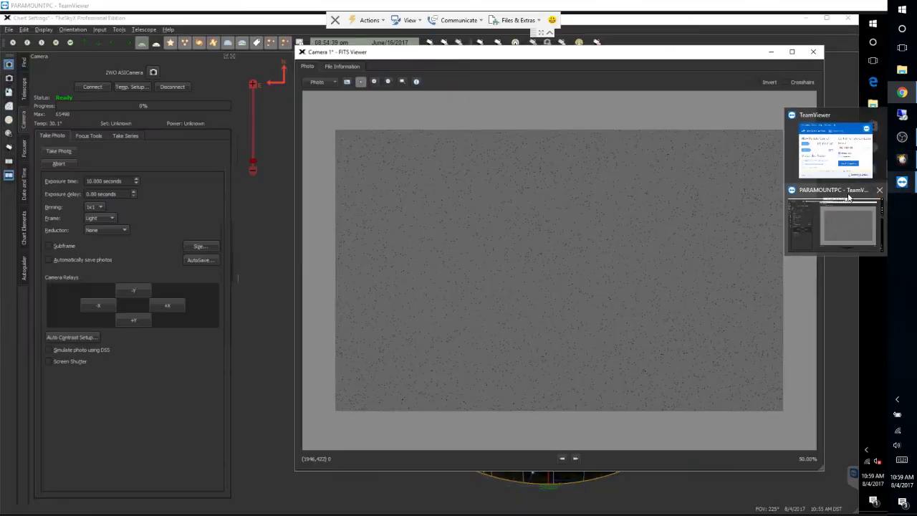
pyautogui.click(848, 193)
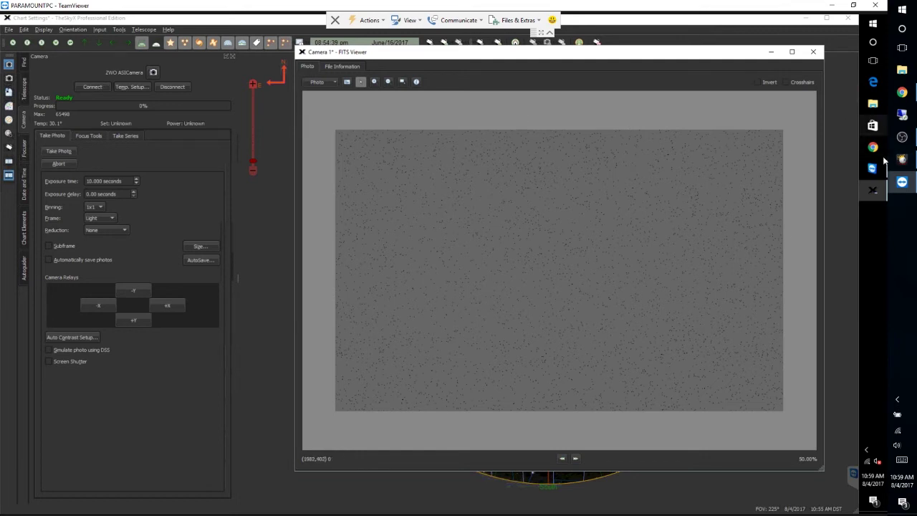
pyautogui.click(902, 92)
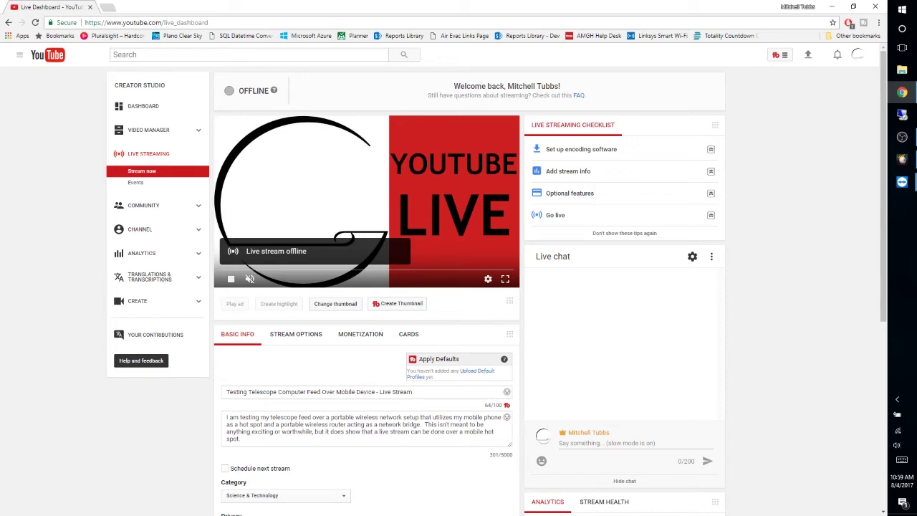
pyautogui.click(902, 136)
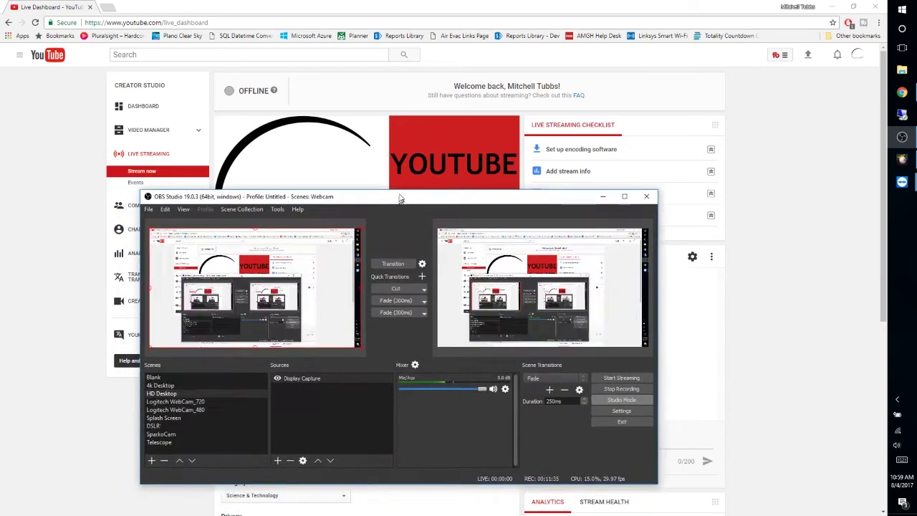
# Maximize OBS Studio and make the Telescope scene the live program output
pyautogui.moveTo(429, 198); pyautogui.dragTo(430, 4)
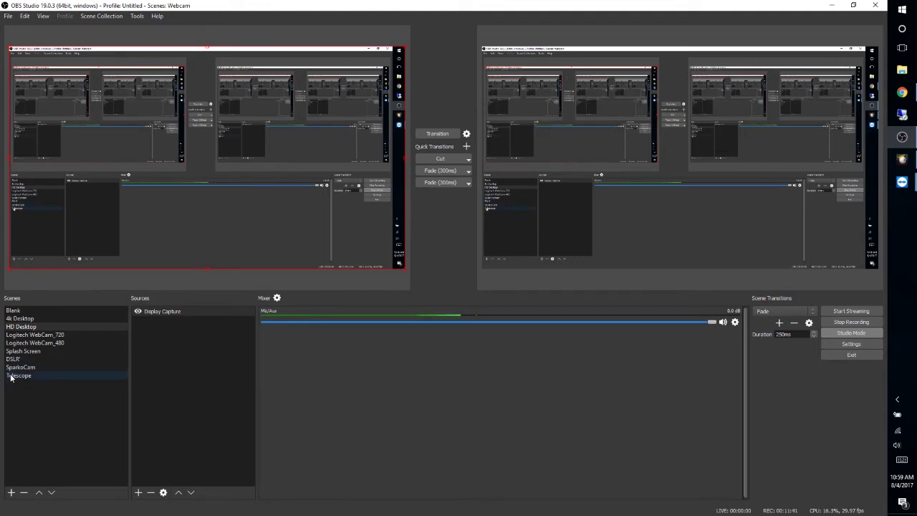
pyautogui.click(33, 376)
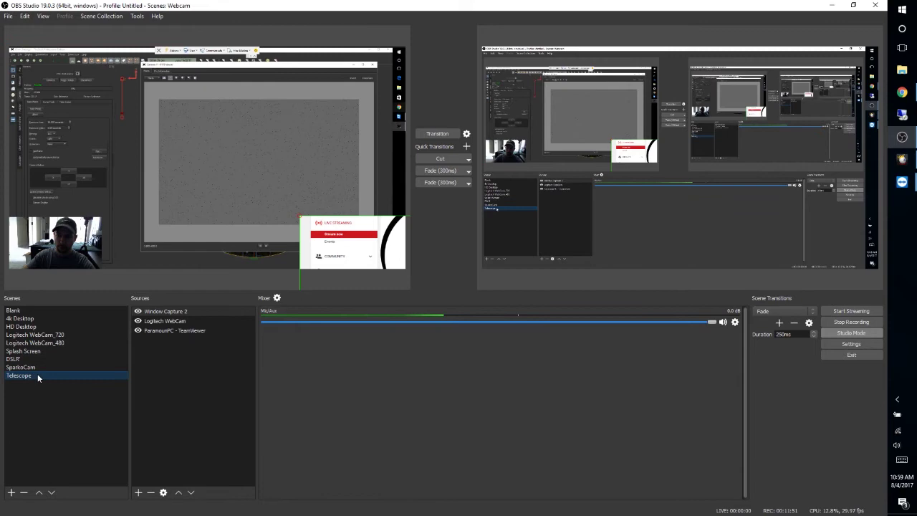
pyautogui.click(438, 134)
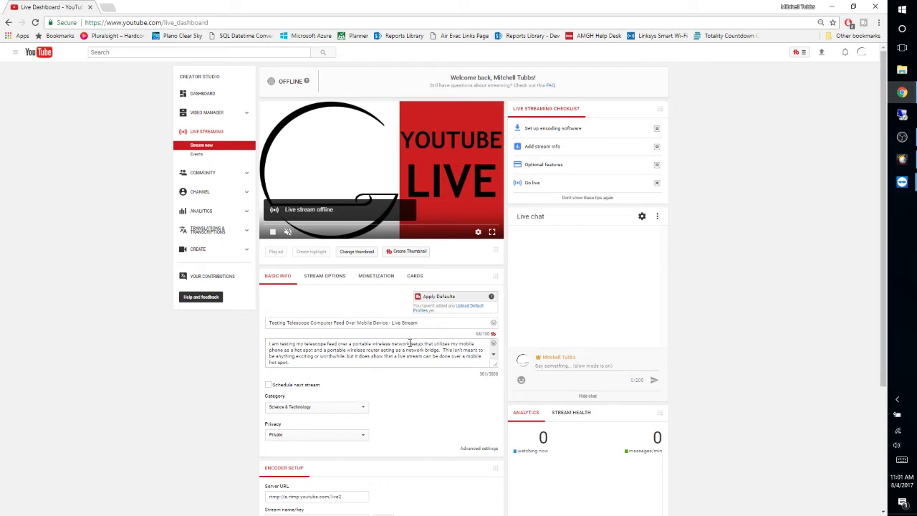
pyautogui.moveTo(419, 323); pyautogui.dragTo(267, 325)
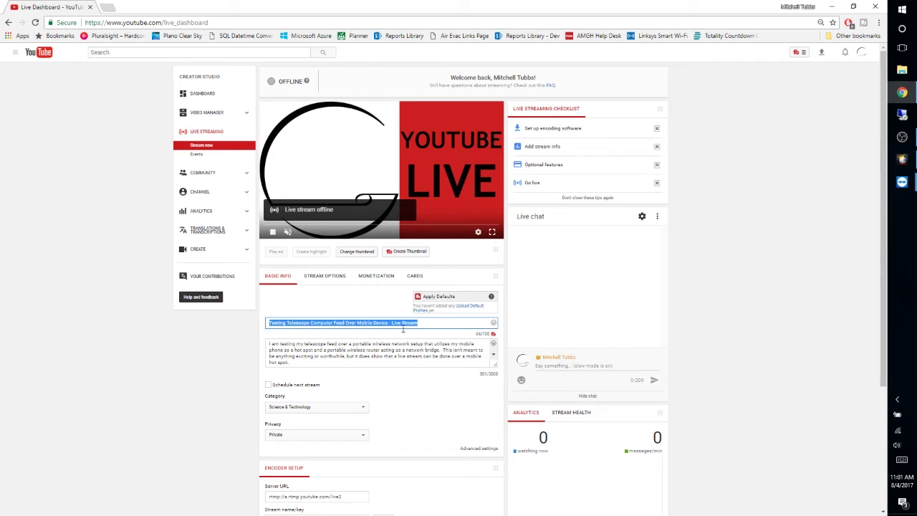
pyautogui.moveTo(290, 363); pyautogui.dragTo(239, 328)
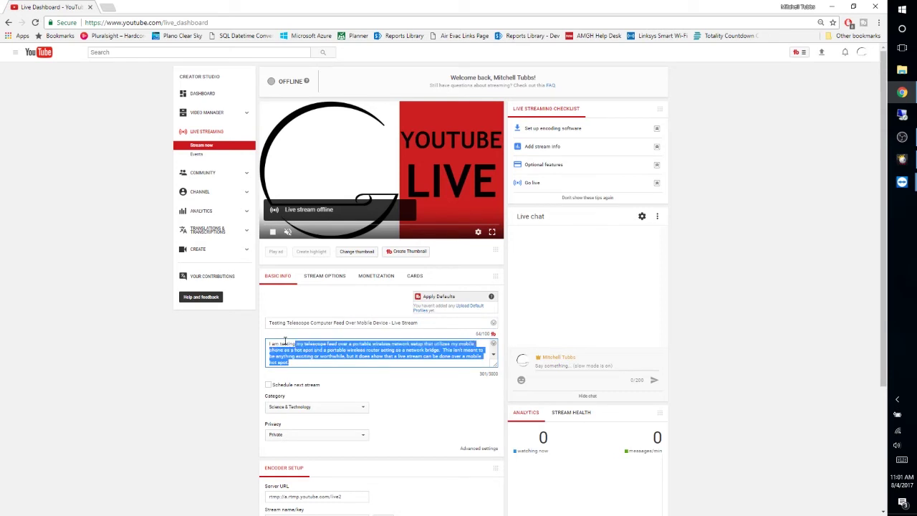
pyautogui.click(242, 329)
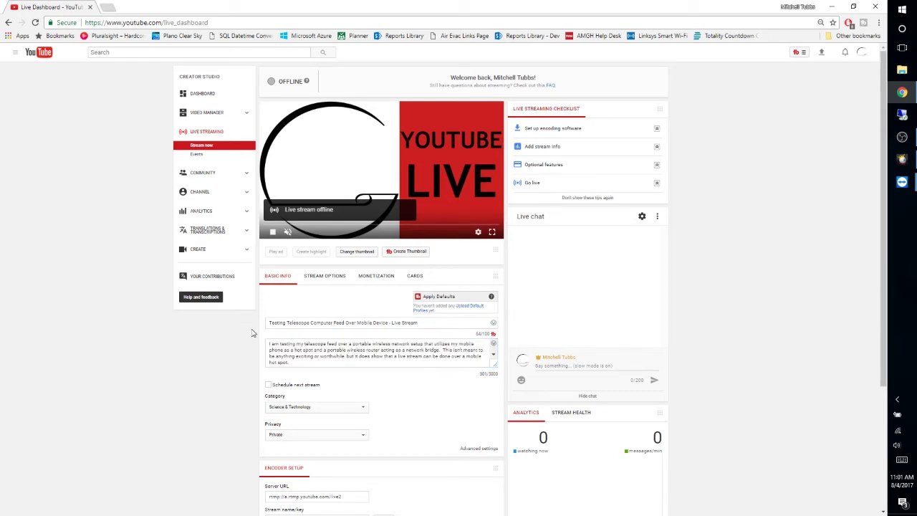
pyautogui.scroll(-1, 251, 334)
pyautogui.scroll(-1, 250, 334)
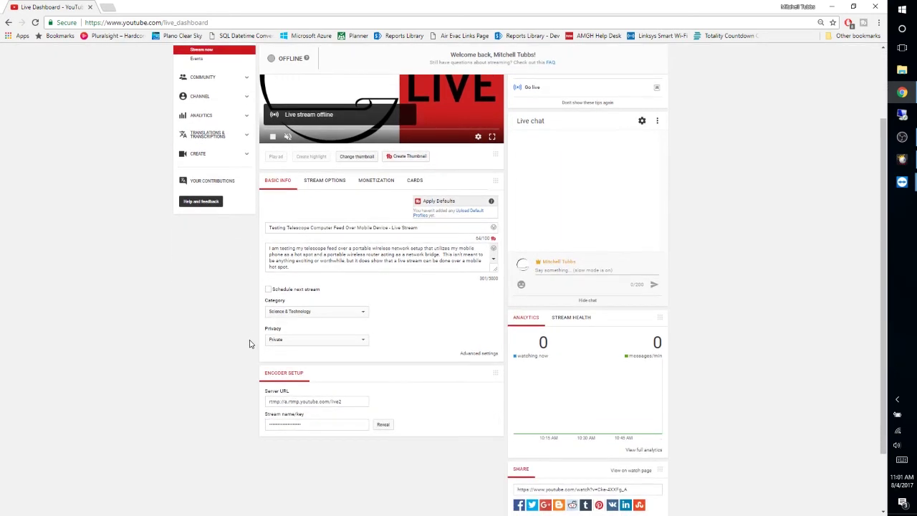
pyautogui.click(349, 406)
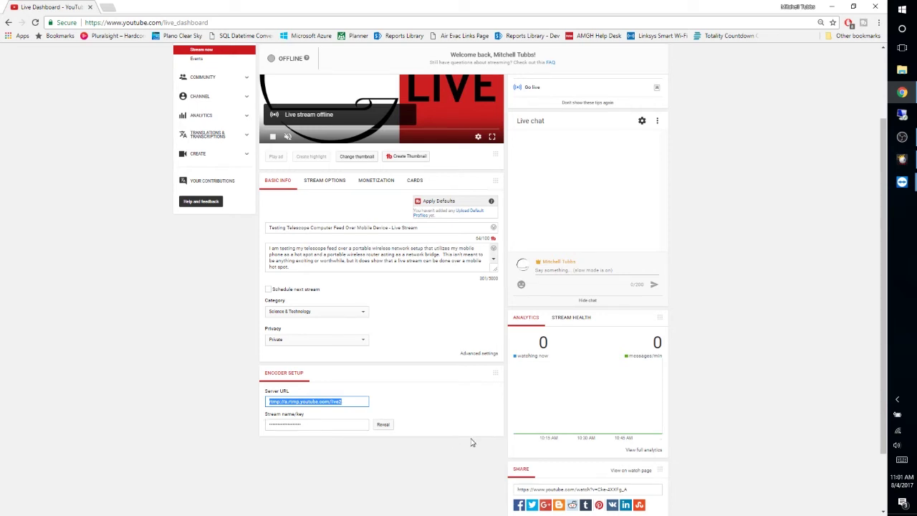
pyautogui.scroll(2, 471, 443)
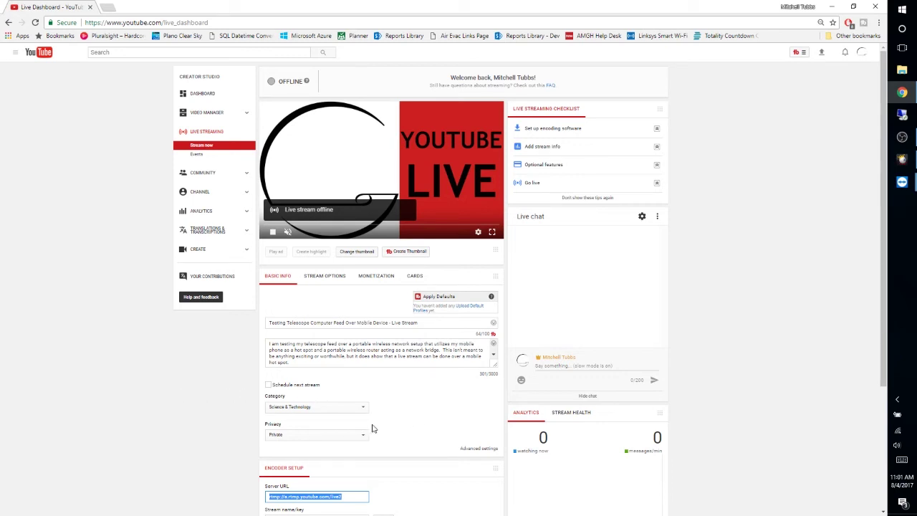
pyautogui.click(348, 436)
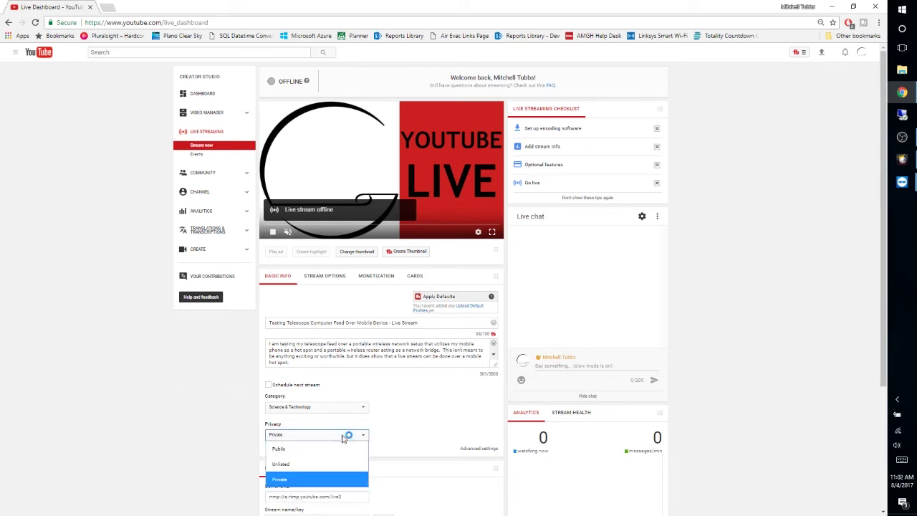
pyautogui.click(344, 436)
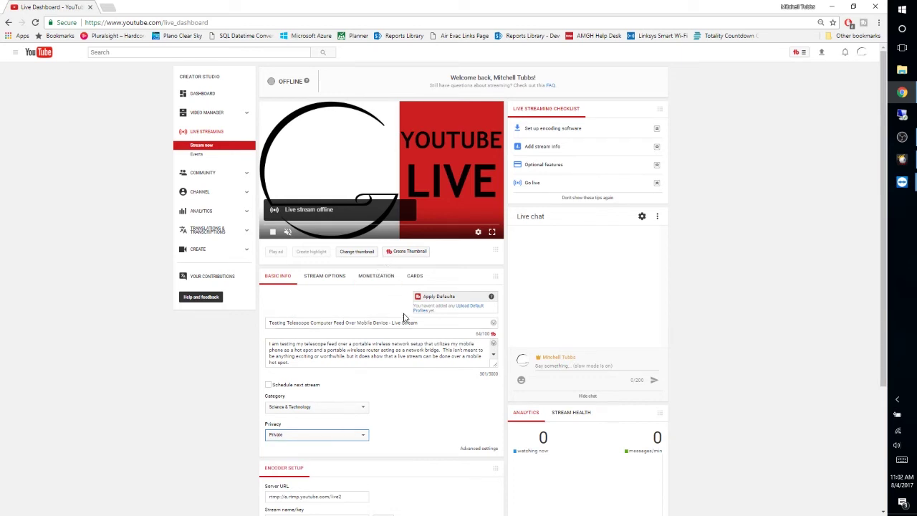
pyautogui.click(326, 285)
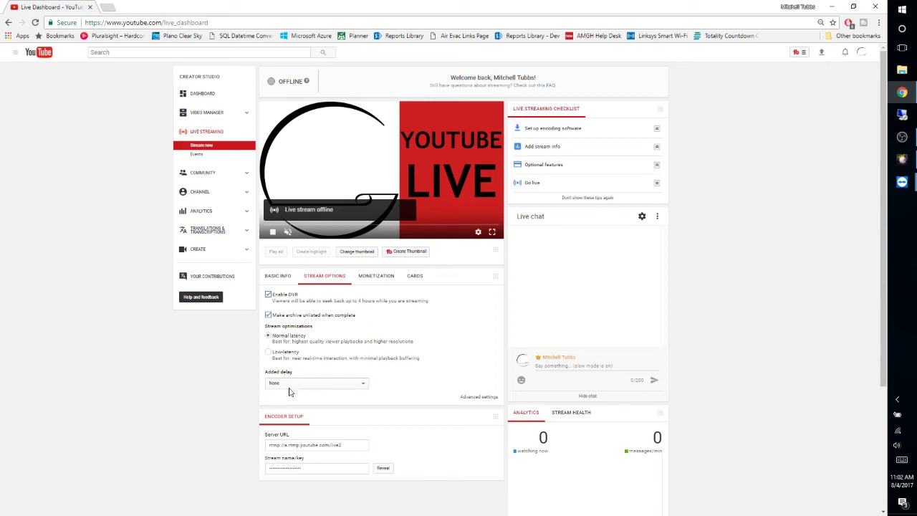
pyautogui.click(278, 276)
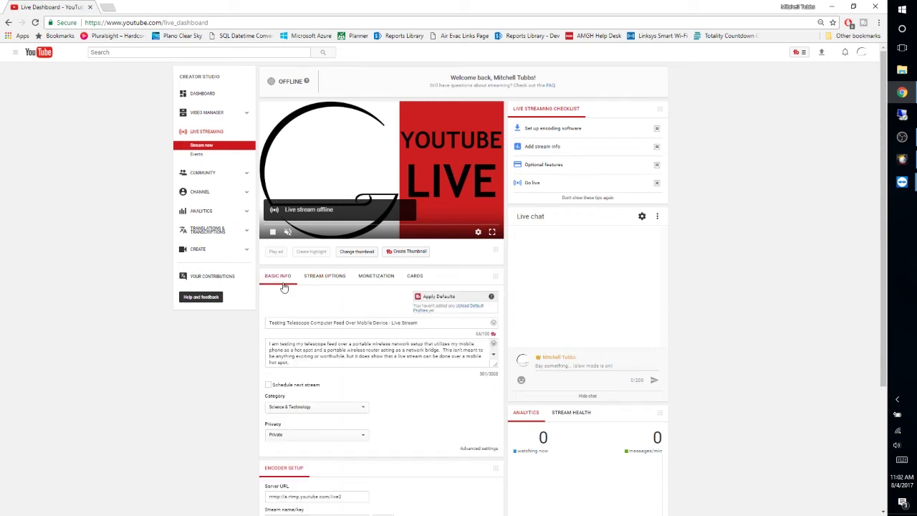